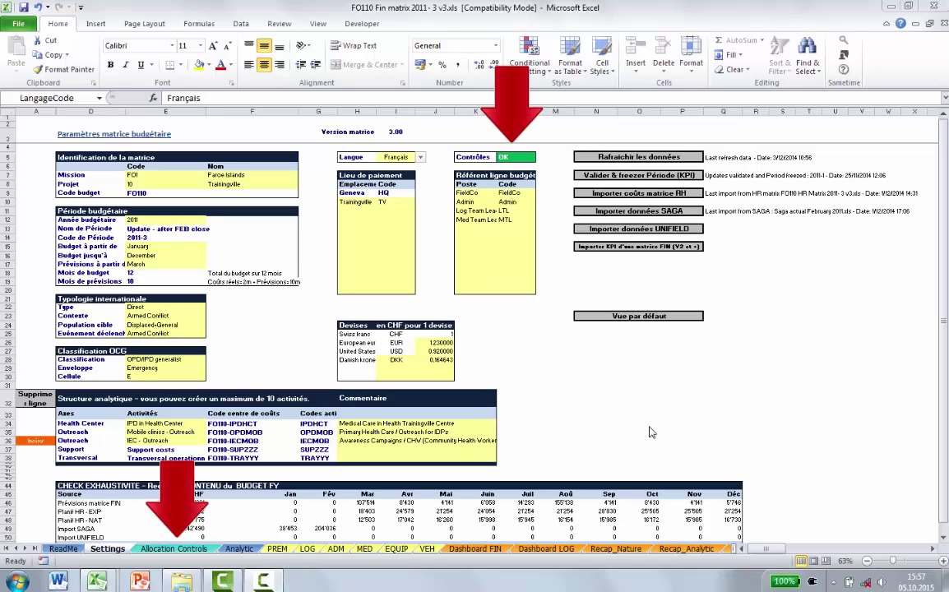
Check the Allocation Controls sheet and validate and freeze period 2011-3 as a draft version with the description V1
left_click(178, 549)
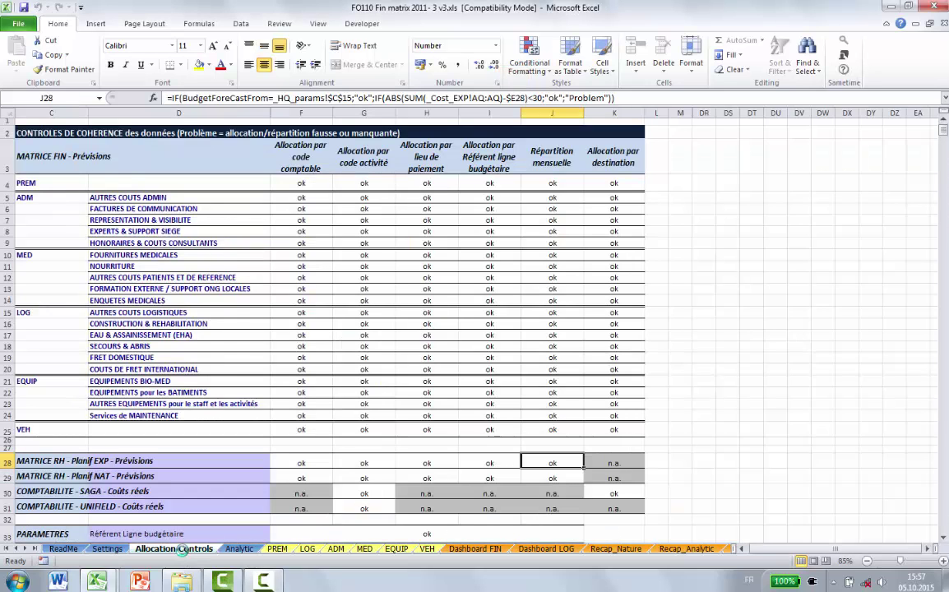
left_click(113, 549)
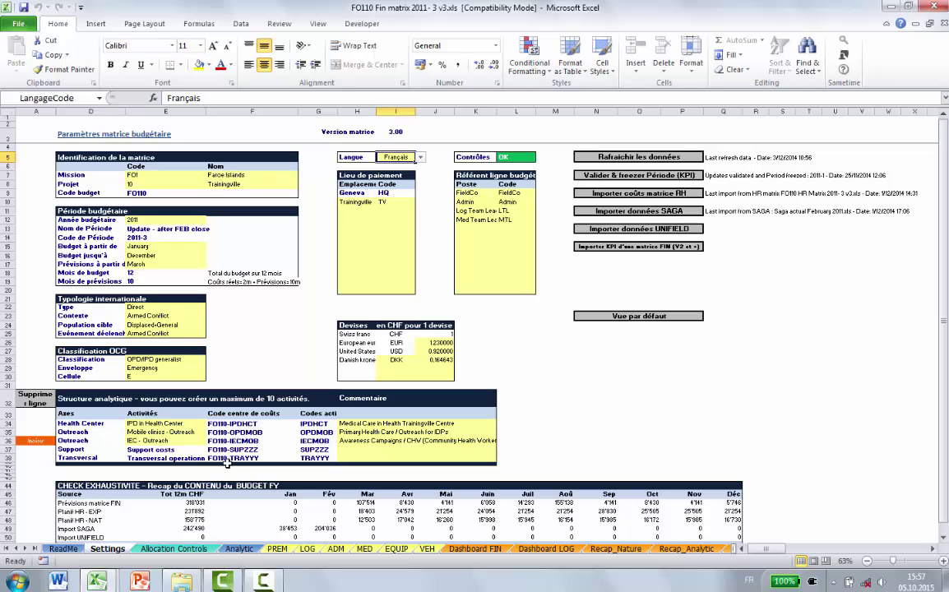
left_click(671, 176)
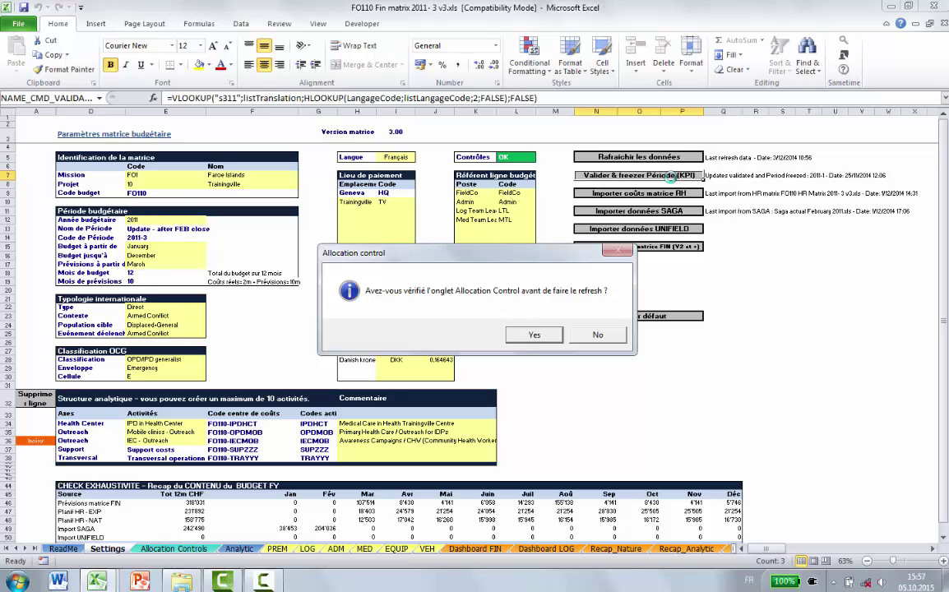
left_click(534, 335)
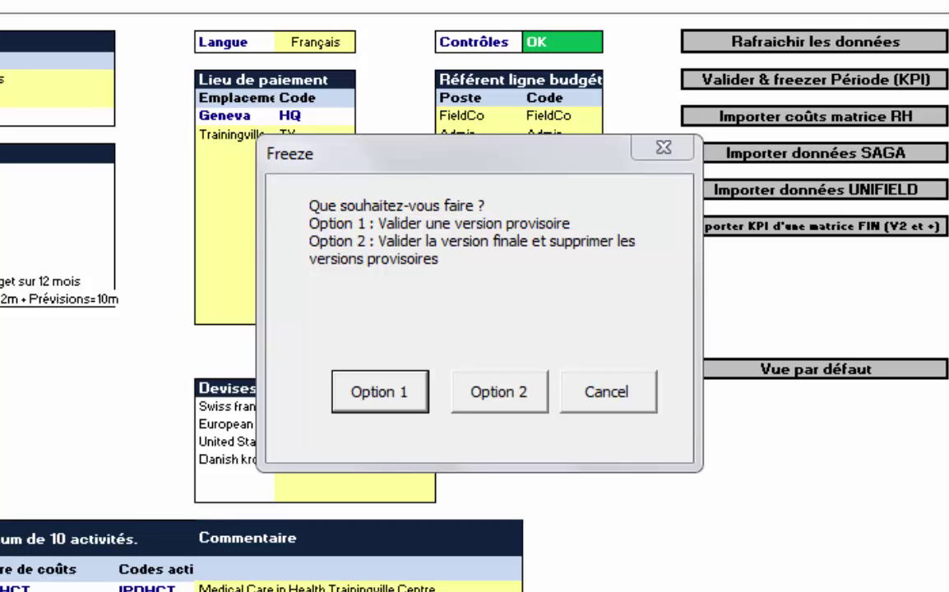
left_click(393, 407)
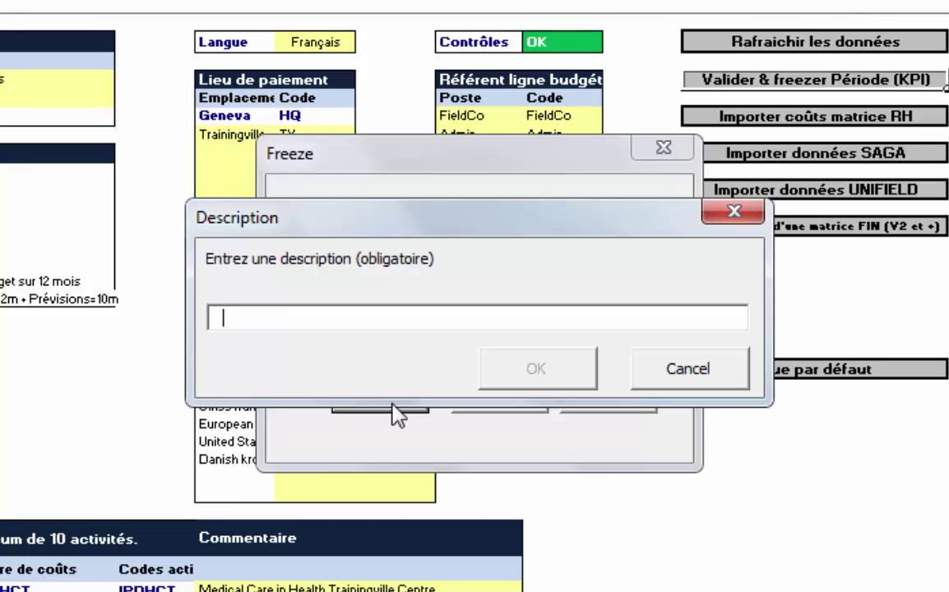
type("V1")
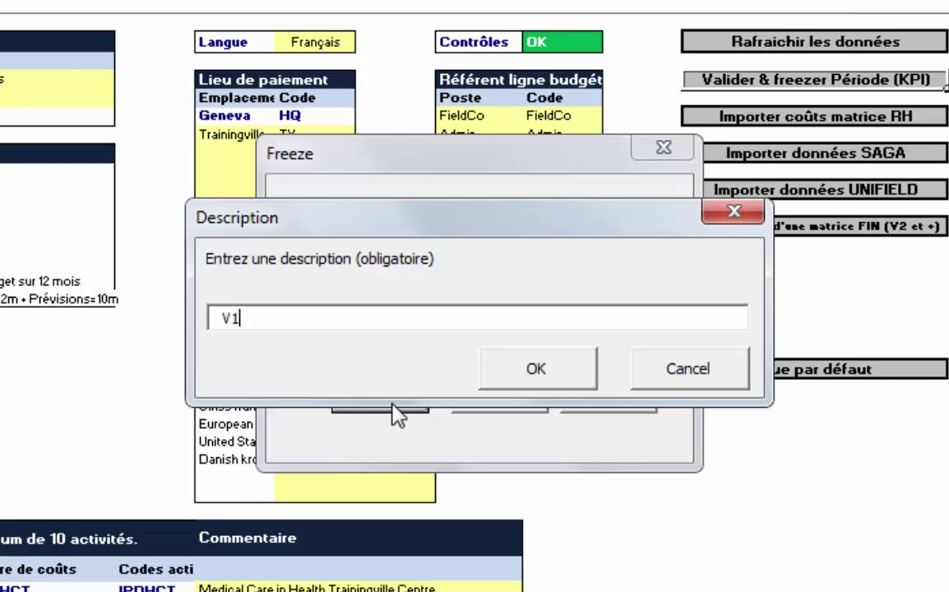
left_click(512, 366)
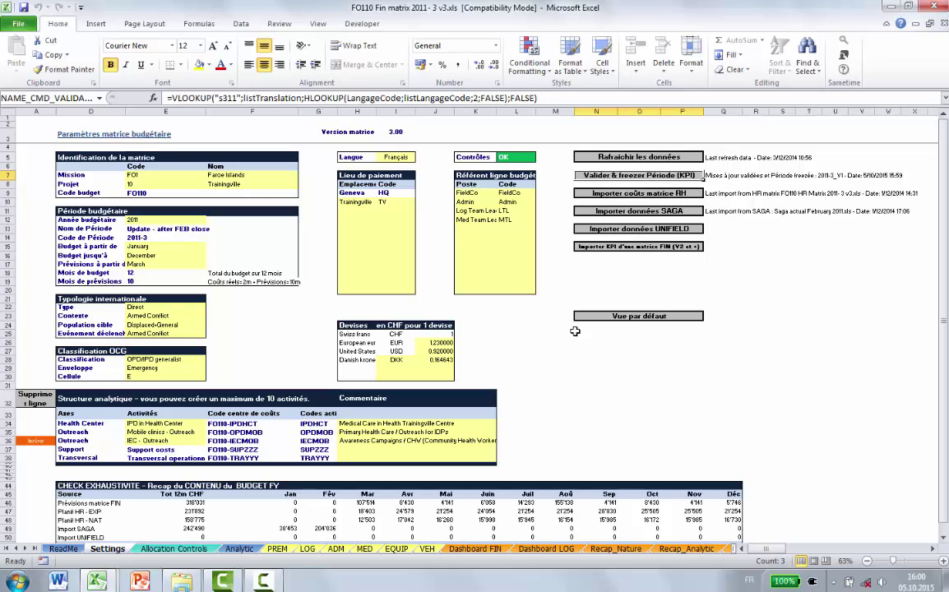
Choose the frozen draft 2011-3_V1 as the budget for comparison on the financial dashboard
left_click(492, 549)
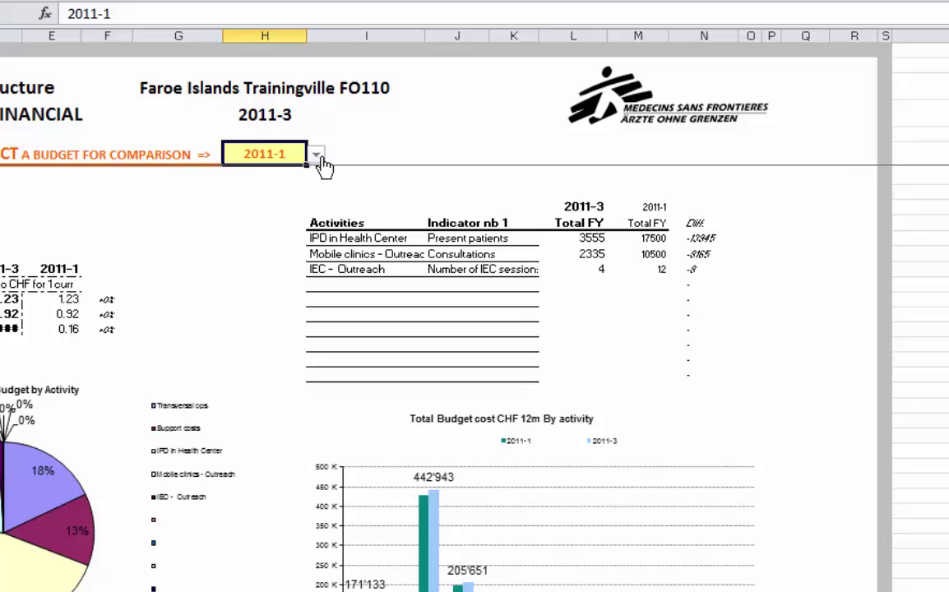
left_click(320, 184)
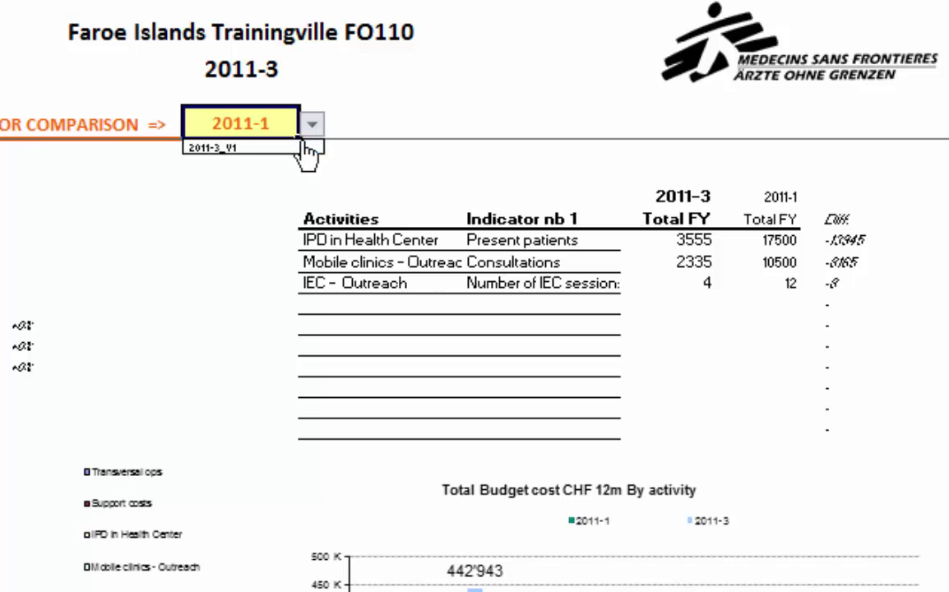
left_click(313, 149)
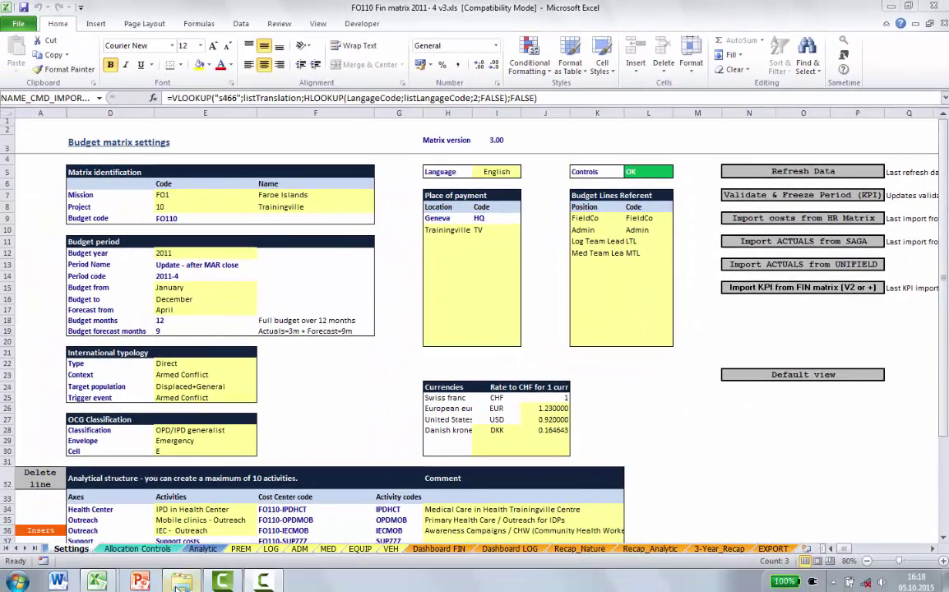
Open FO110 Fin matrix 2011- 3.xls and validate and freeze its period as the final version, deleting the draft versions
left_click(182, 582)
double_click(368, 206)
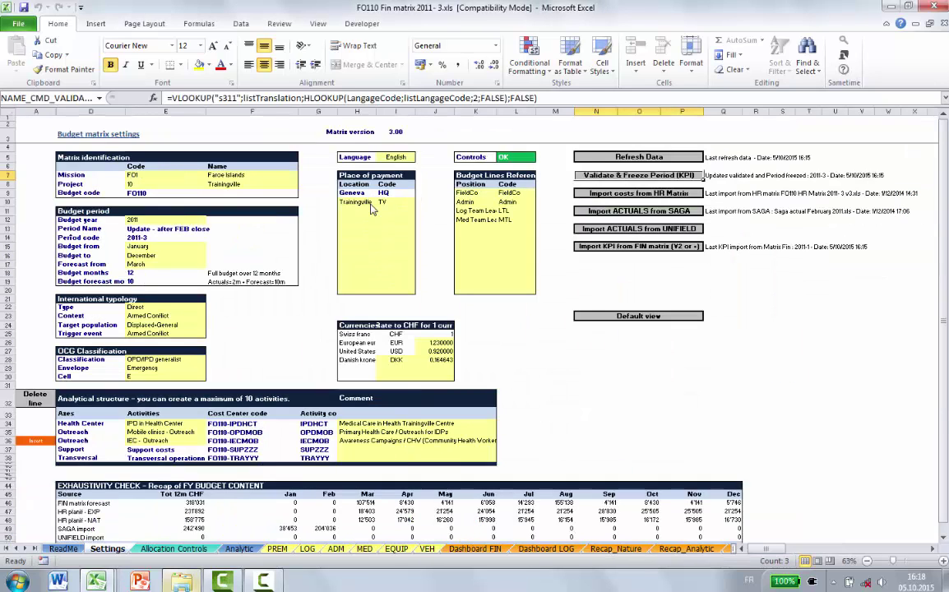
left_click(594, 175)
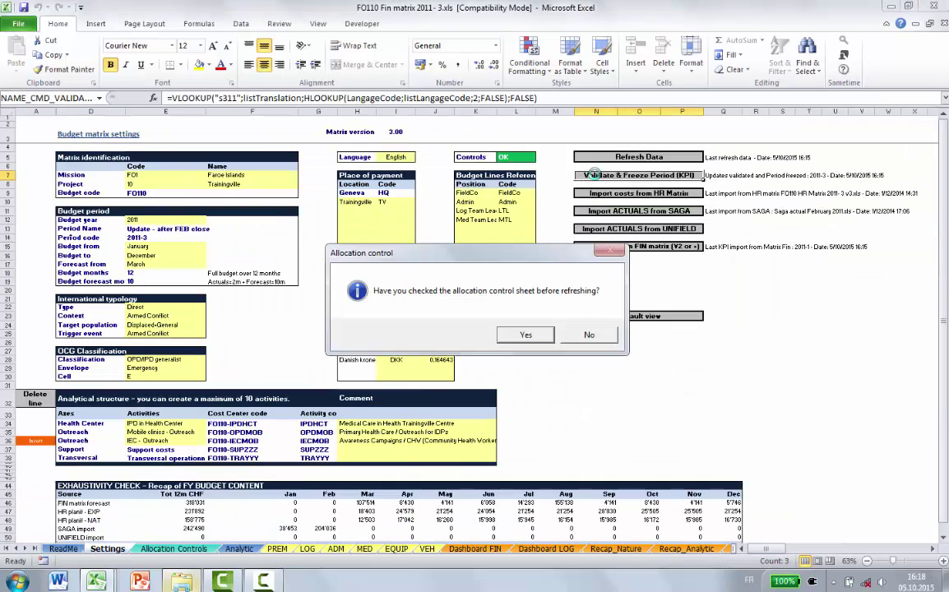
left_click(526, 334)
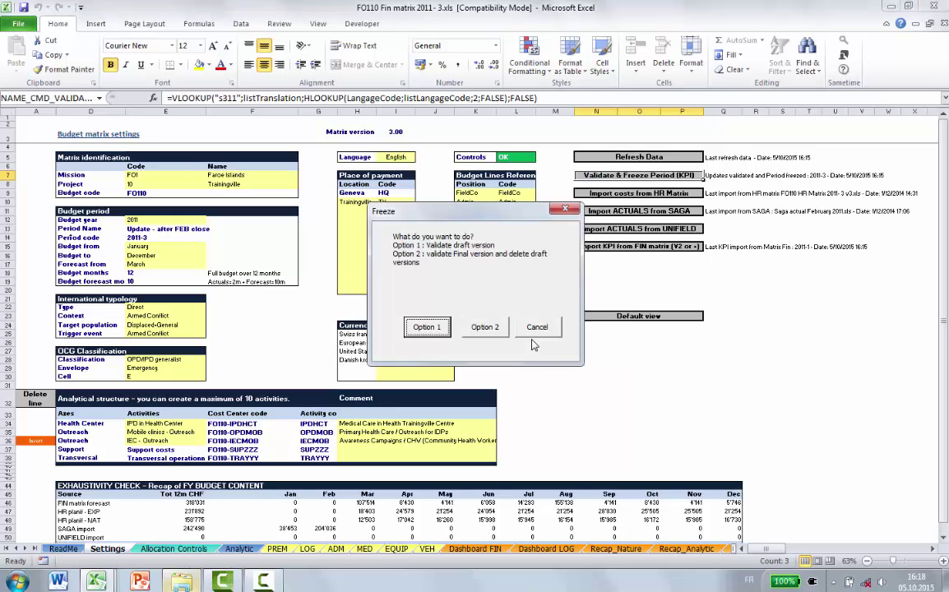
left_click(427, 327)
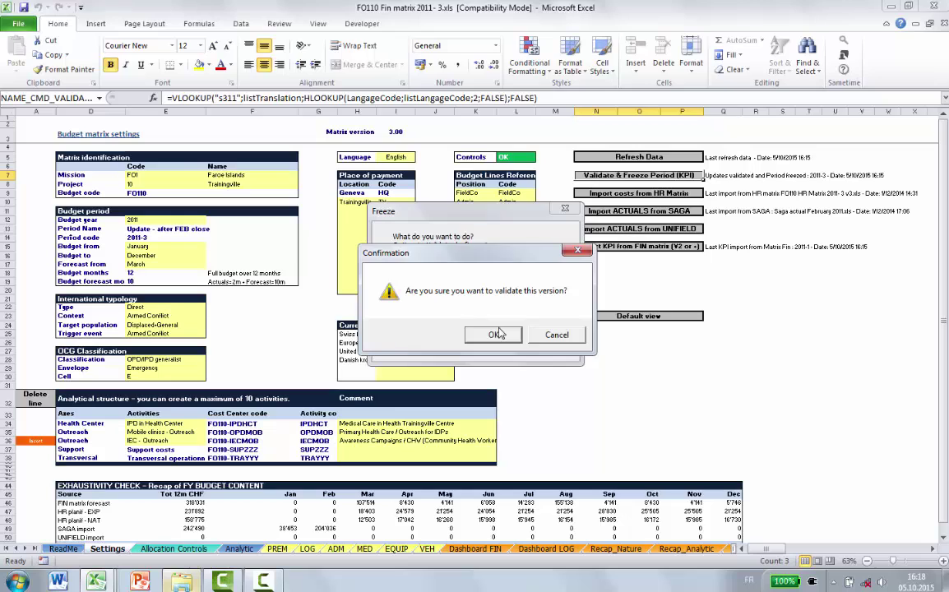
left_click(497, 334)
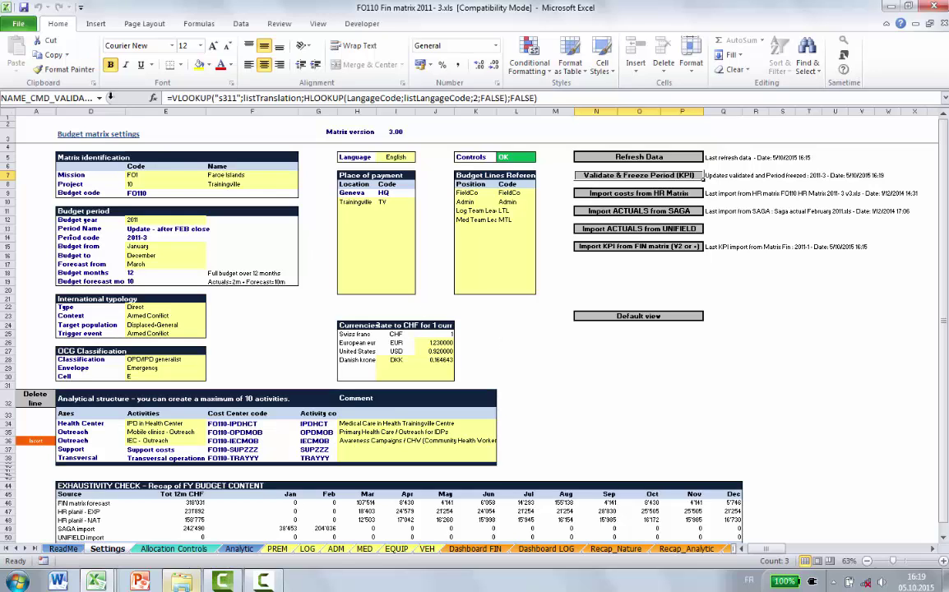
Save the changes to FO110 Fin matrix 2011- 3.xls and close the workbook
left_click(24, 7)
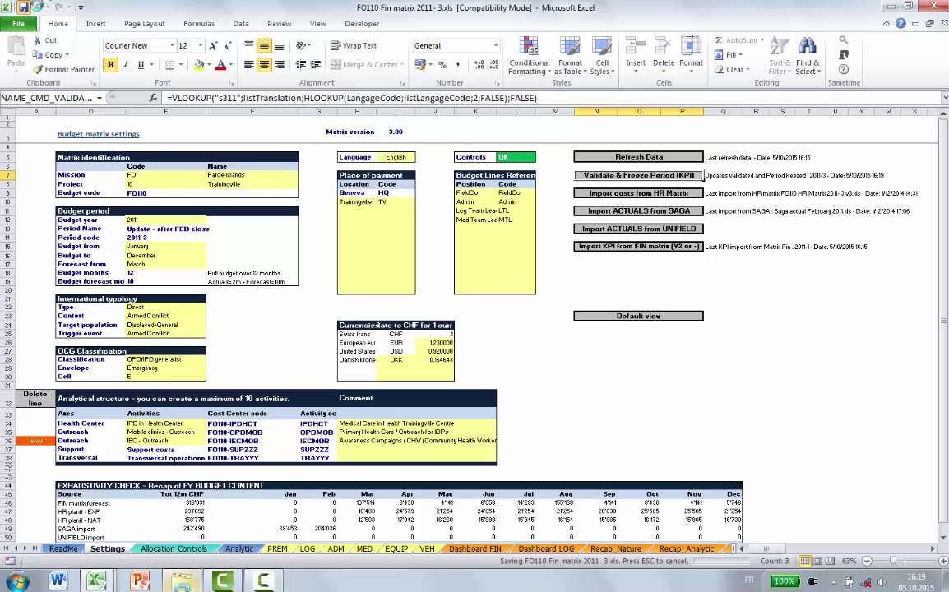
left_click(941, 7)
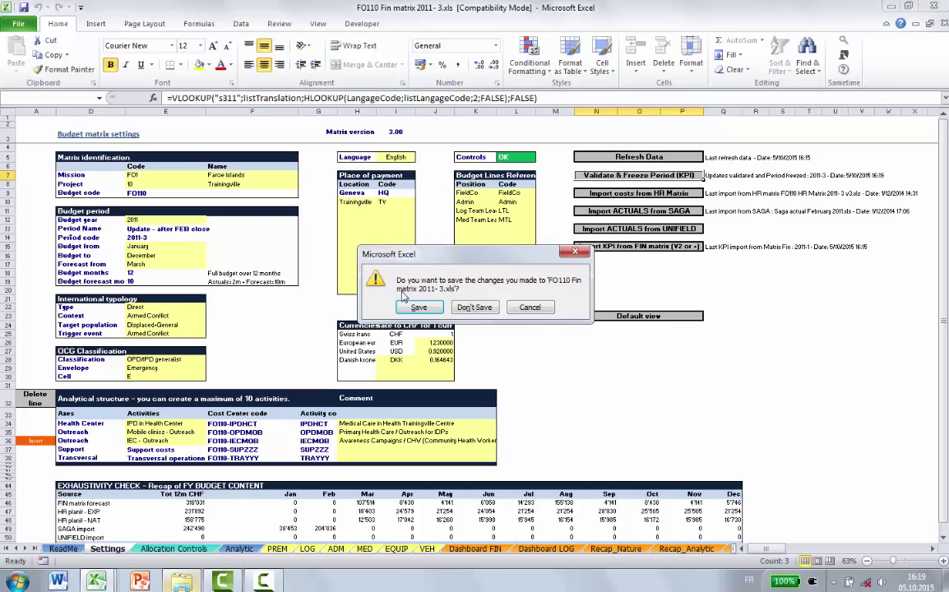
left_click(436, 307)
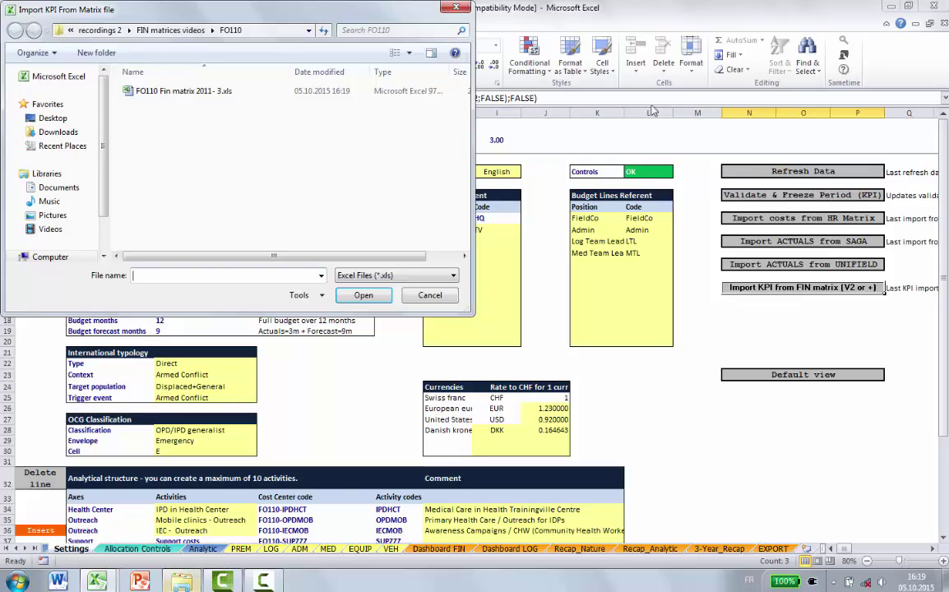
Import the KPI of validated budget 2011-1 from FO110 Fin matrix 2011- 3.xls into the 2011-4 matrix, overwriting the existing KPI
double_click(270, 92)
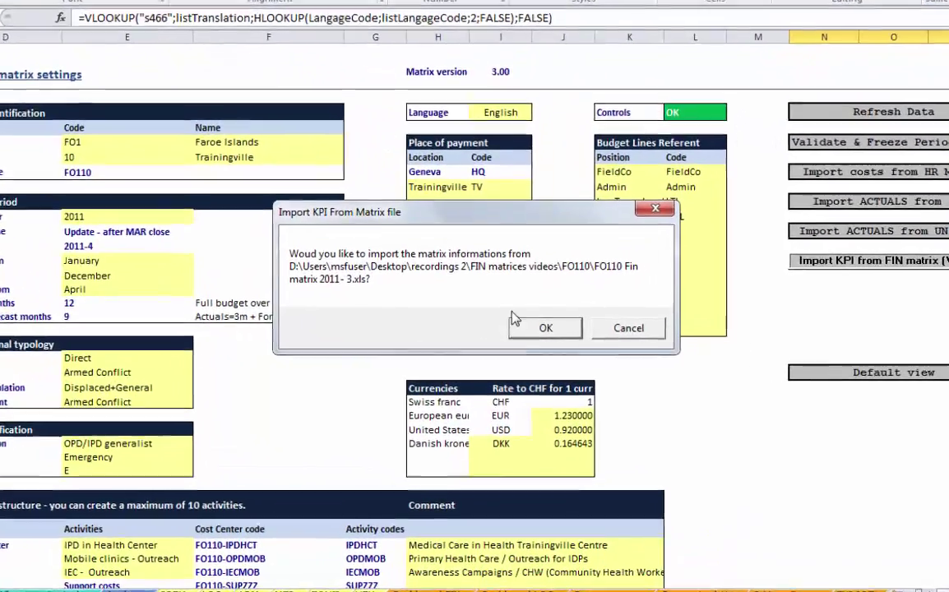
left_click(516, 340)
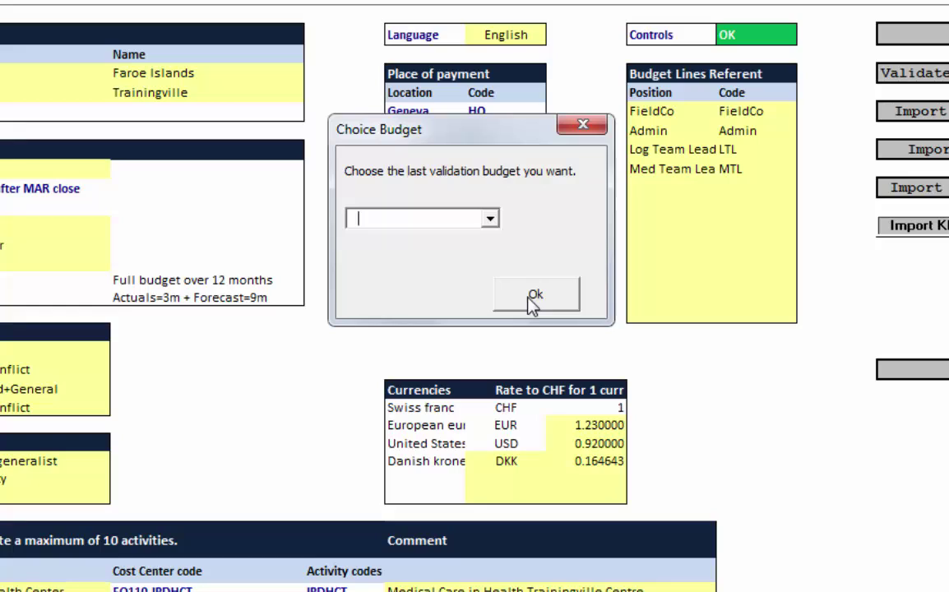
left_click(491, 219)
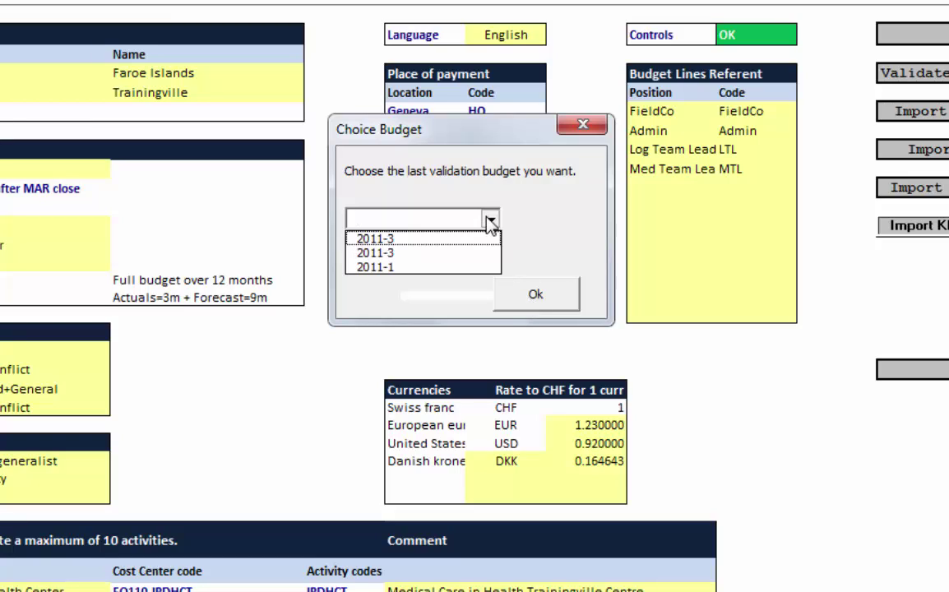
left_click(464, 267)
left_click(520, 298)
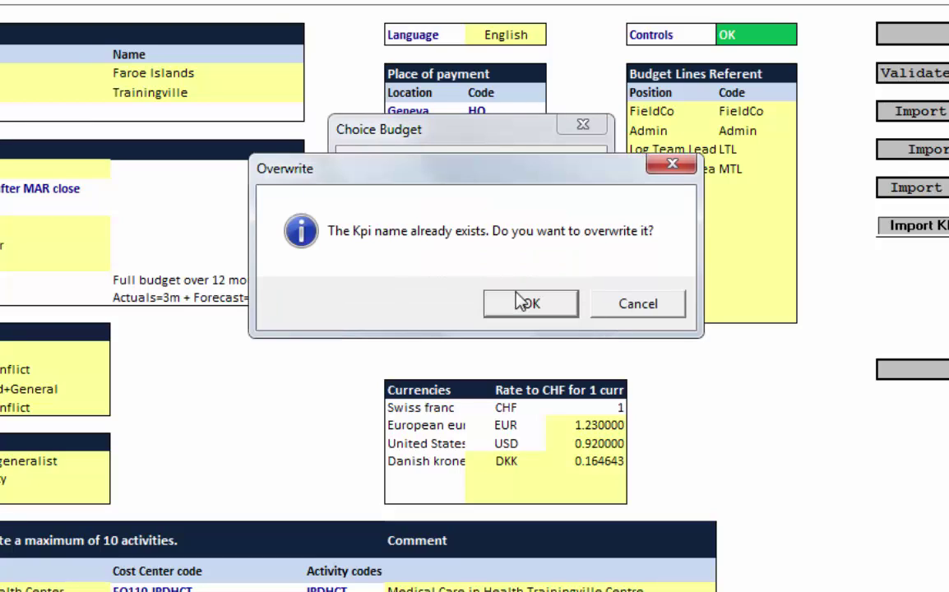
left_click(518, 303)
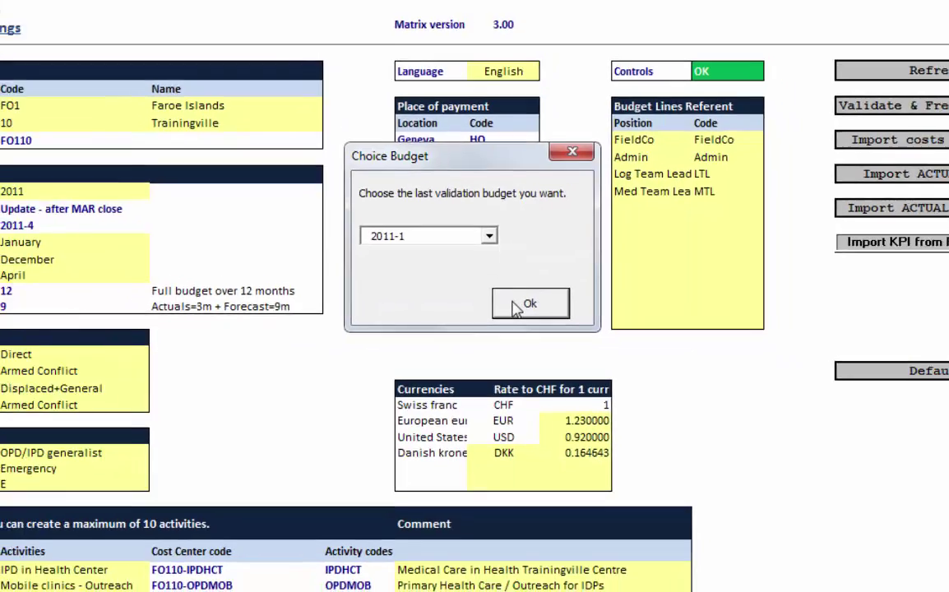
left_click(515, 306)
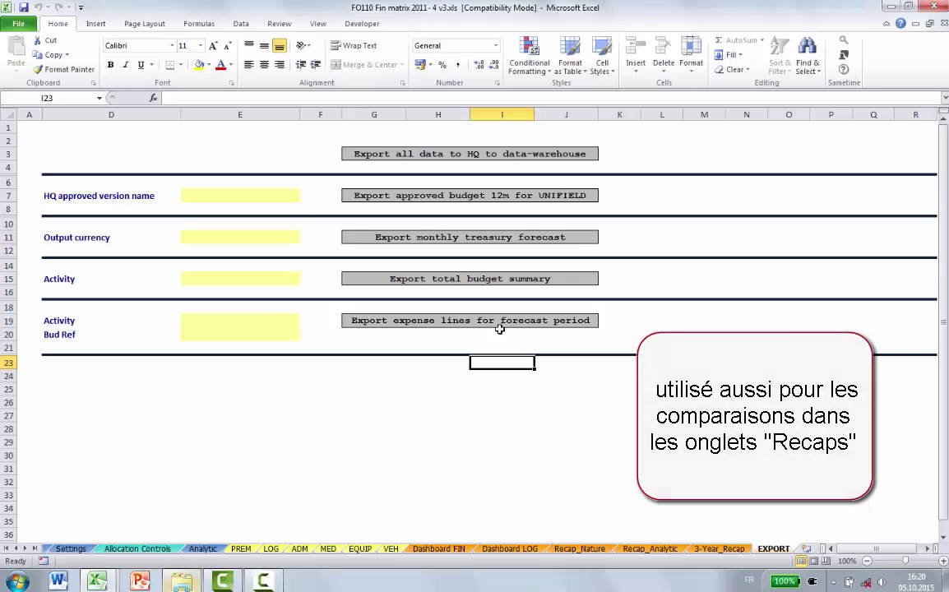
Set 2011-1 as the budget for comparison on the financial dashboard and review the charts down to the budget by family
left_click(441, 549)
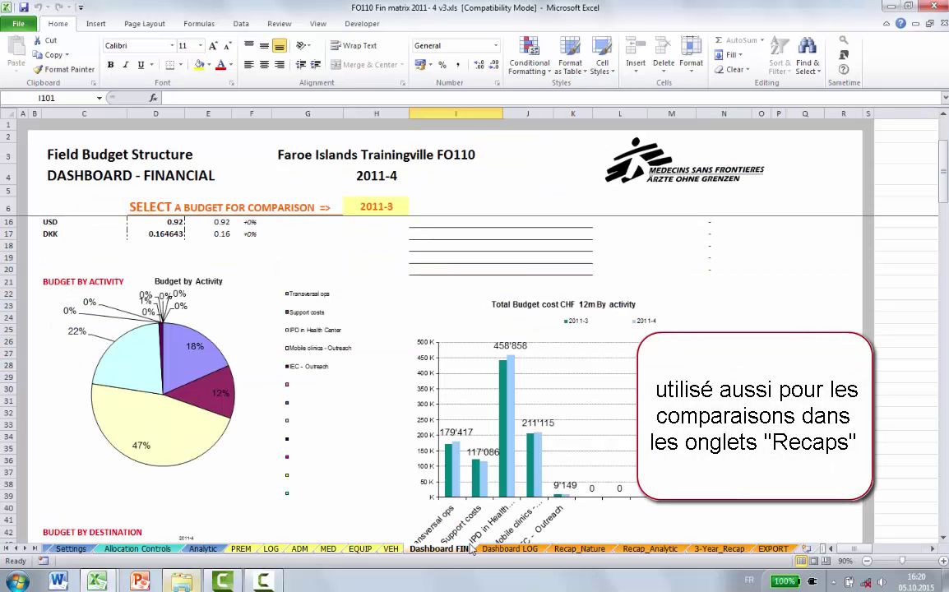
left_click(407, 209)
left_click(414, 207)
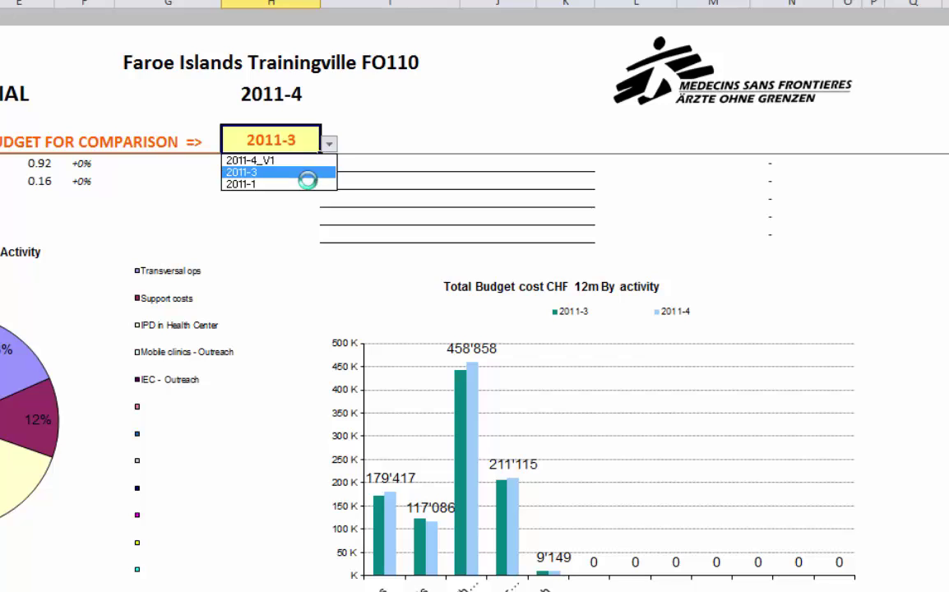
left_click(308, 183)
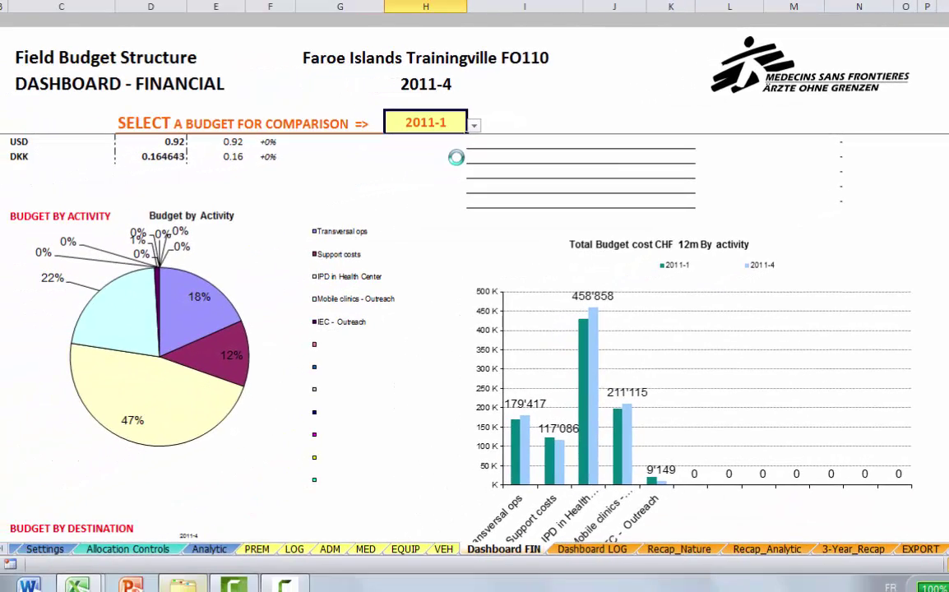
scroll(456, 156, "down", 14)
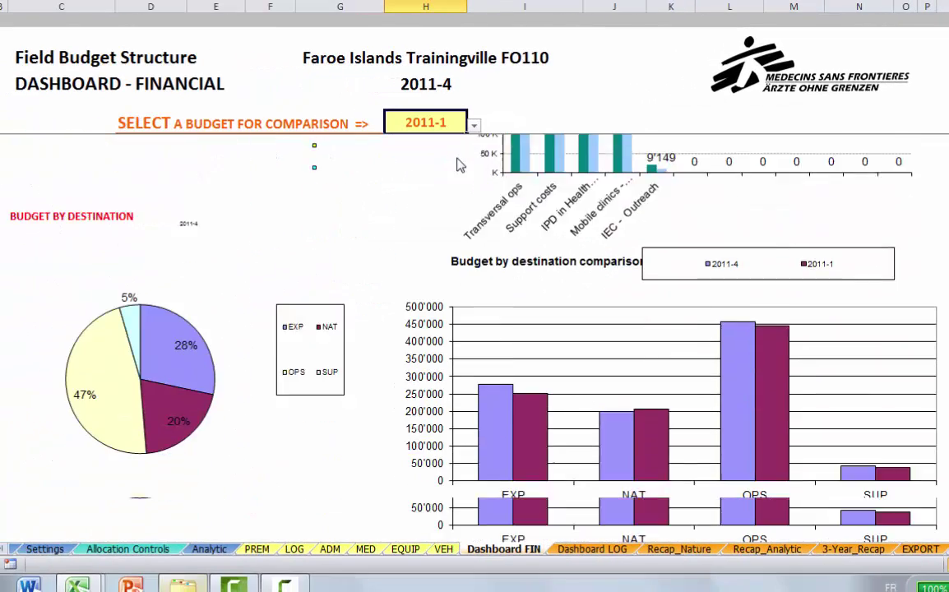
scroll(458, 164, "down", 6)
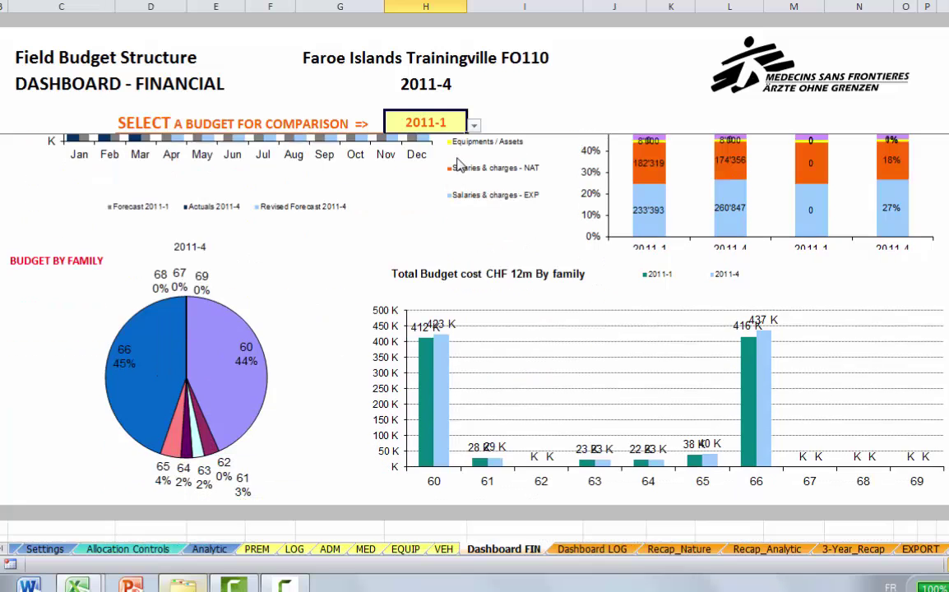